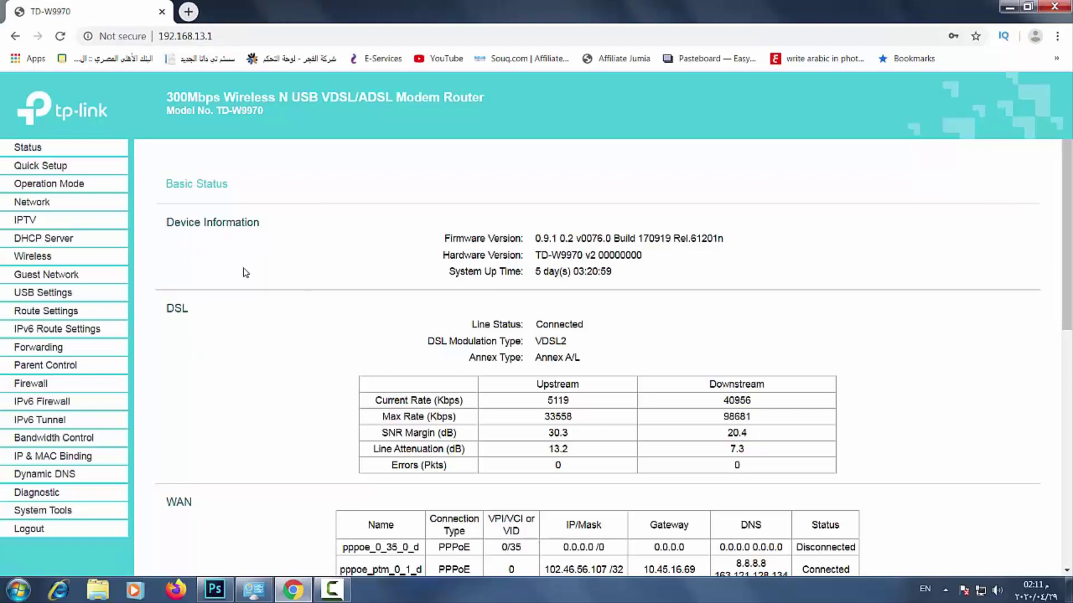
Step: Enable wireless MAC filtering on the TD-W9970 using the rule that allows only the stations listed
{"action": "left_click", "coordinate": [32, 258]}
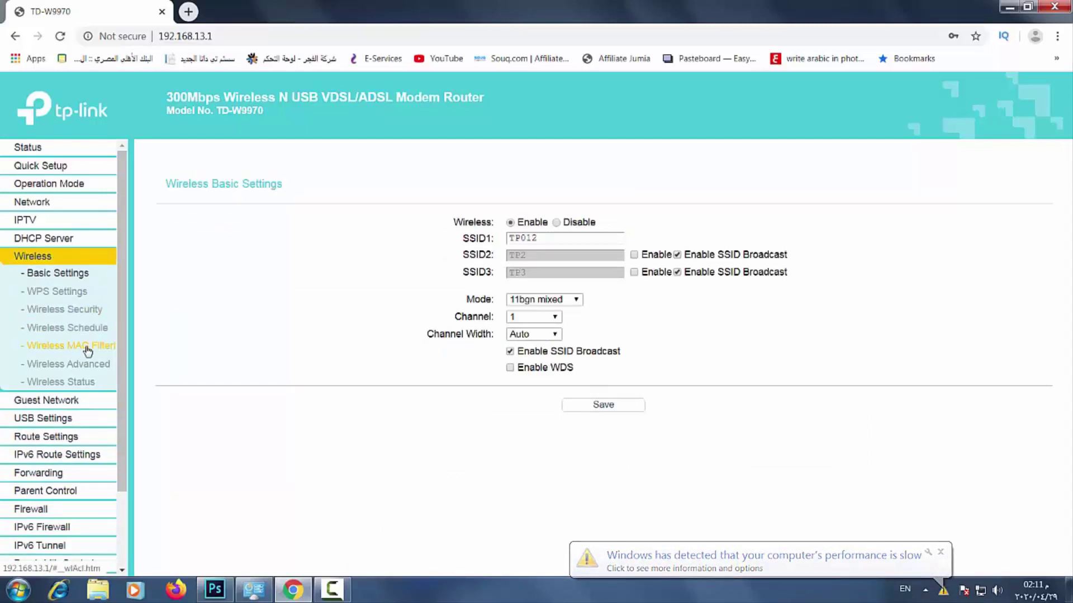
{"action": "left_click", "coordinate": [63, 350]}
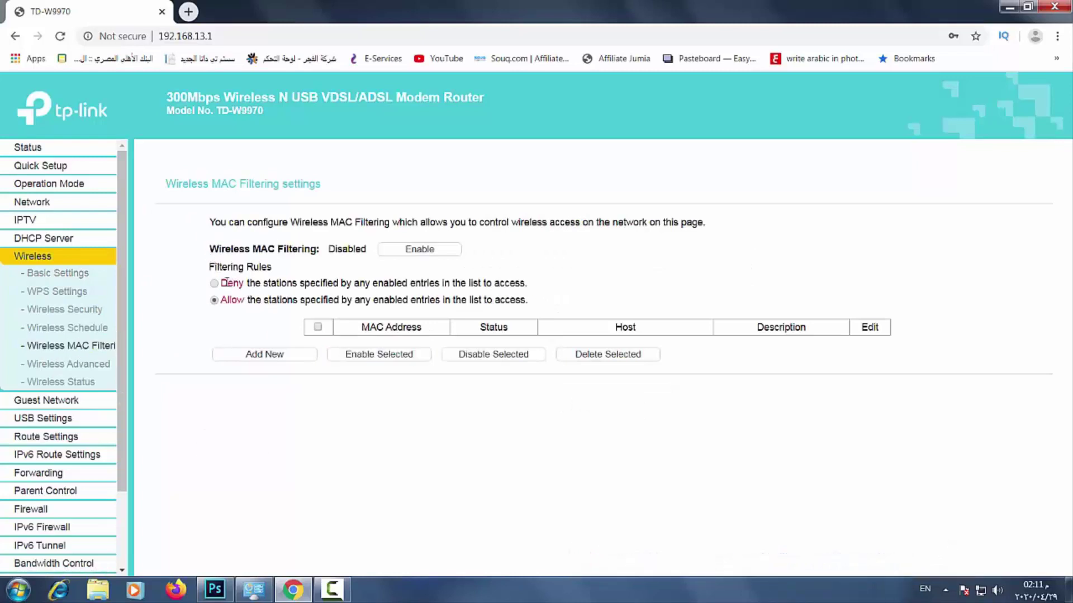
{"action": "left_click_drag", "start_coordinate": [222, 283], "coordinate": [257, 303]}
{"action": "double_click", "coordinate": [230, 283]}
{"action": "double_click", "coordinate": [235, 300]}
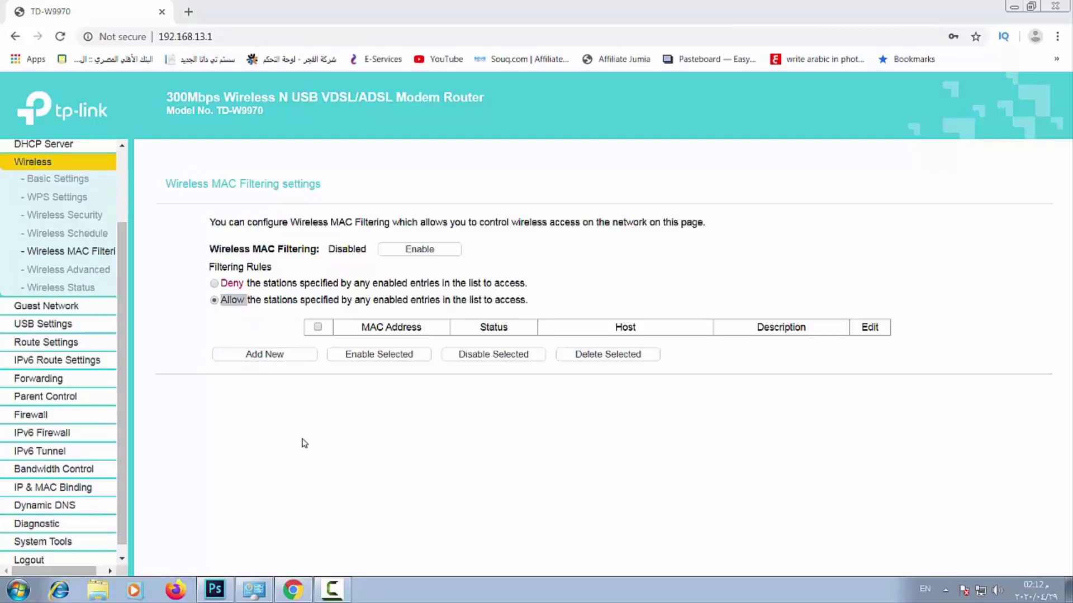
{"action": "left_click", "coordinate": [224, 314]}
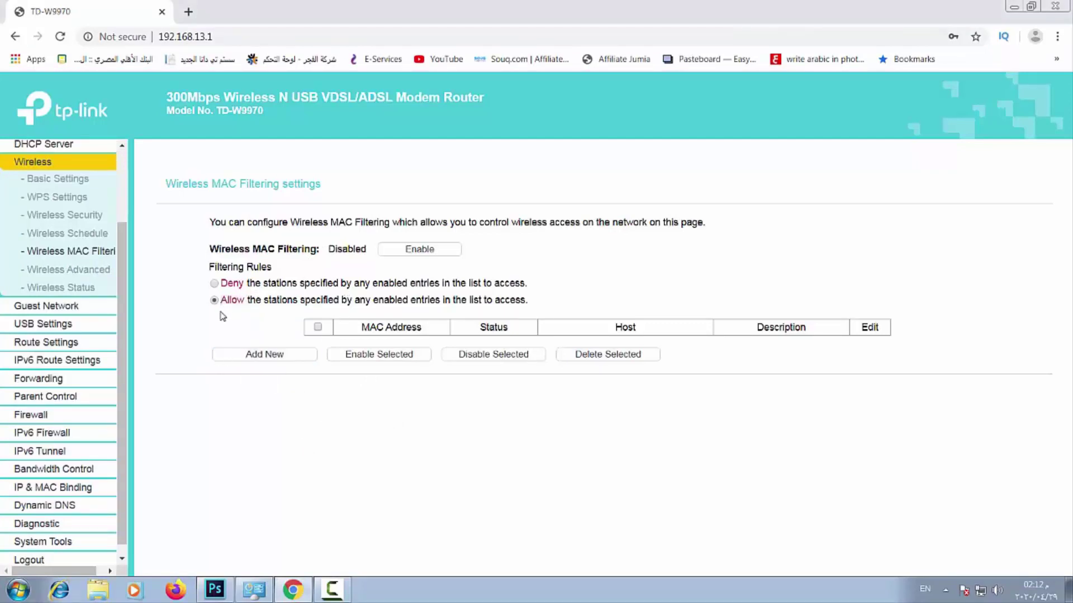
{"action": "double_click", "coordinate": [226, 302]}
{"action": "triple_click", "coordinate": [243, 300]}
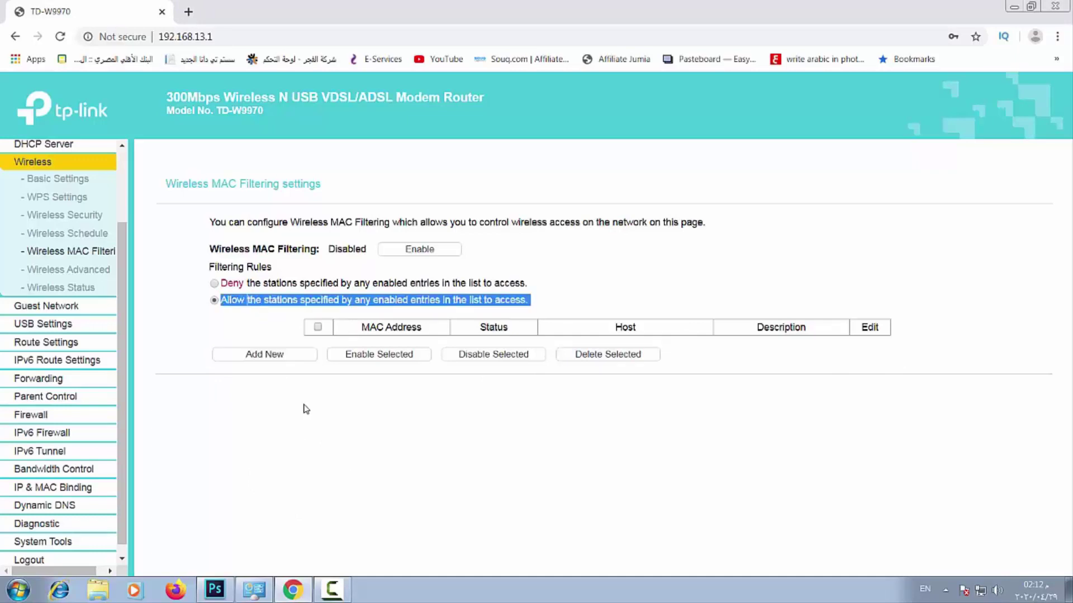
{"action": "left_click", "coordinate": [361, 380]}
{"action": "left_click", "coordinate": [418, 252]}
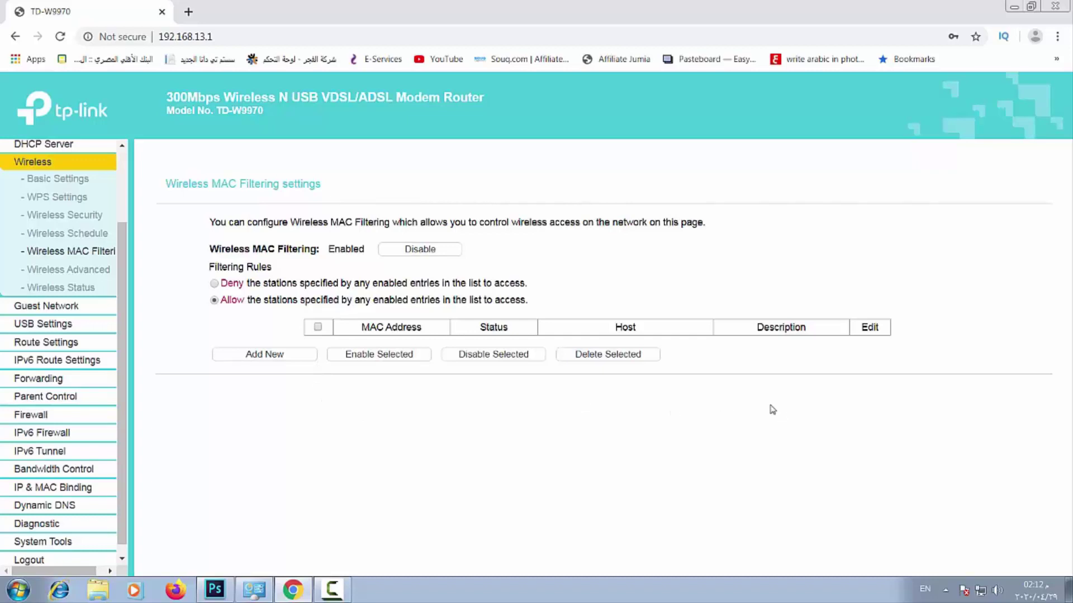
Step: Open a new MAC filtering entry to view its MAC address and description fields, and return without saving
{"action": "left_click", "coordinate": [283, 360]}
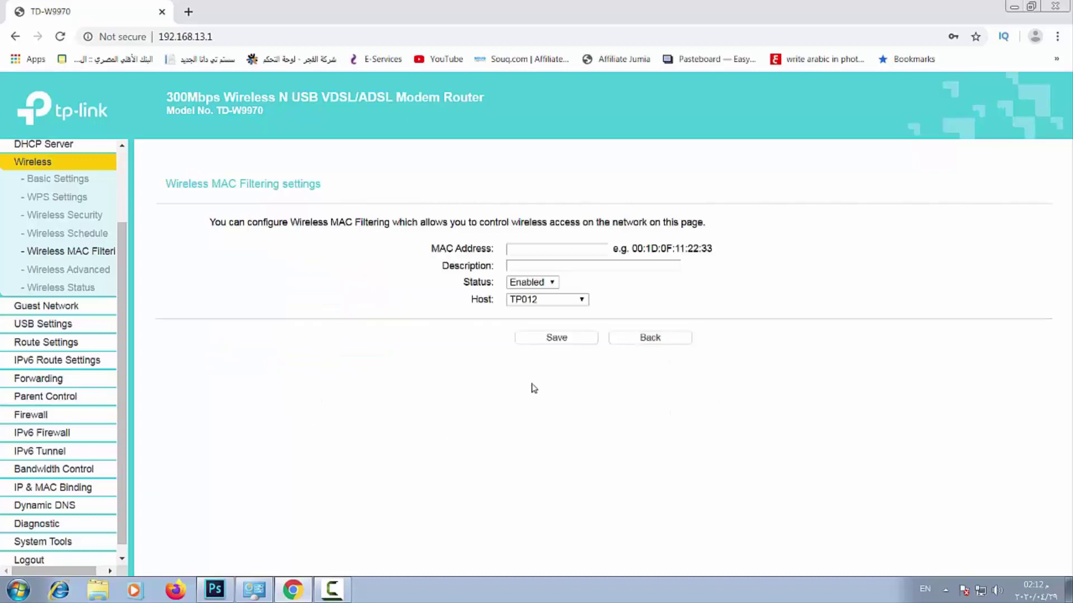
{"action": "left_click", "coordinate": [568, 248]}
{"action": "left_click", "coordinate": [561, 266]}
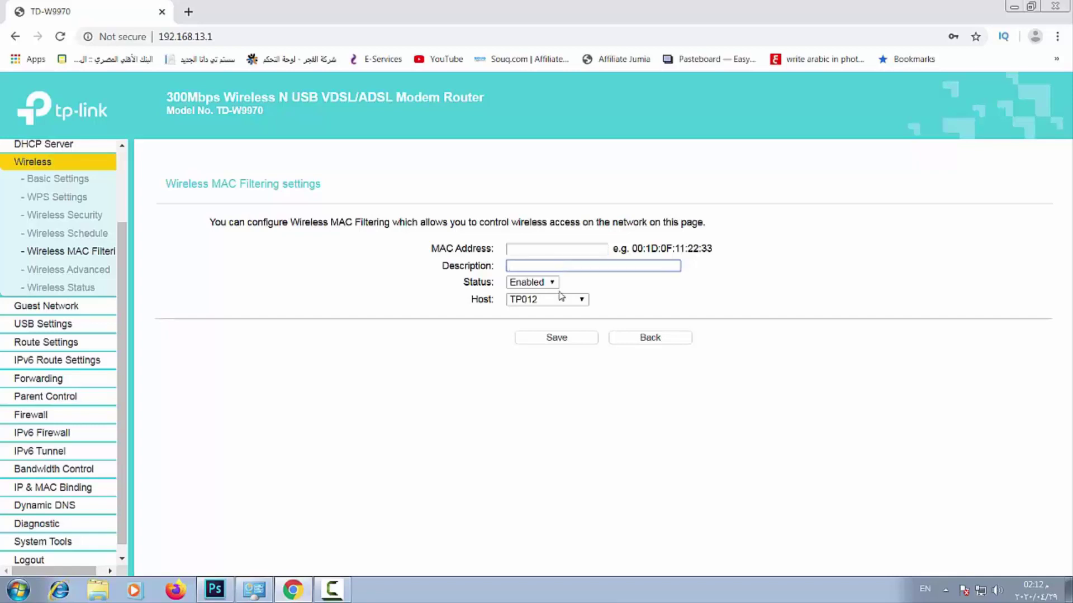
{"action": "left_click", "coordinate": [650, 338]}
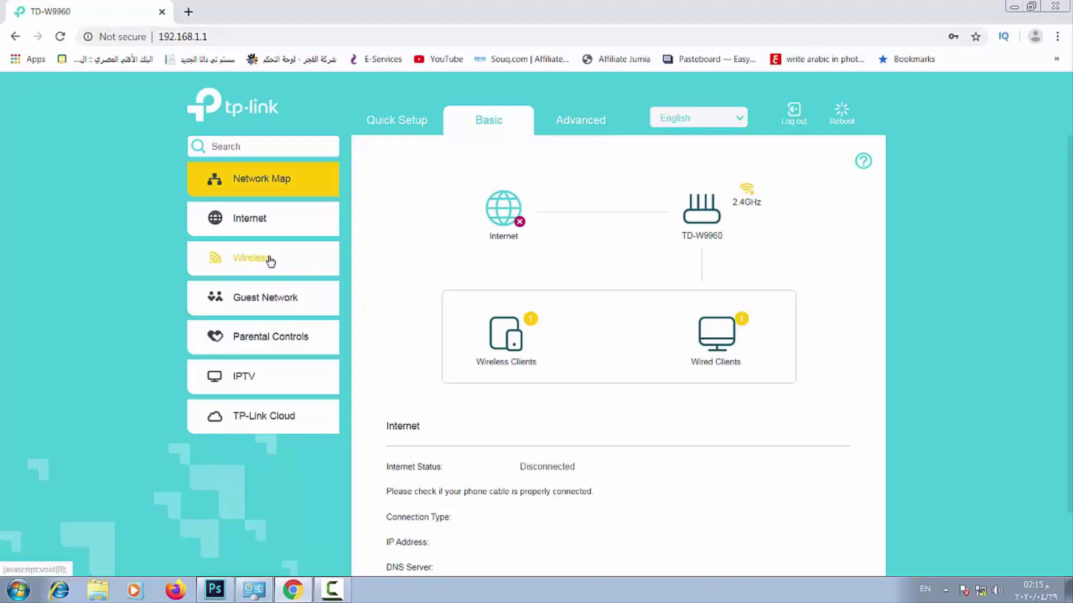
Step: Open the Access Control page in the advanced security settings of the TD-W9960 router
{"action": "left_click", "coordinate": [610, 132]}
{"action": "left_click", "coordinate": [253, 343]}
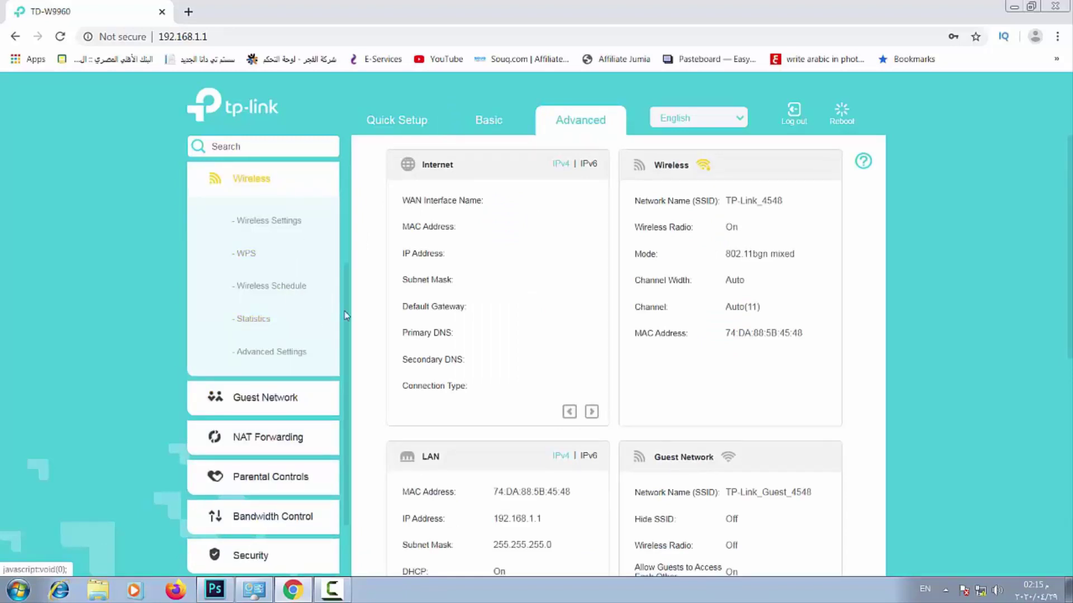
{"action": "scroll", "coordinate": [348, 338], "scroll_direction": "down", "scroll_amount": 2}
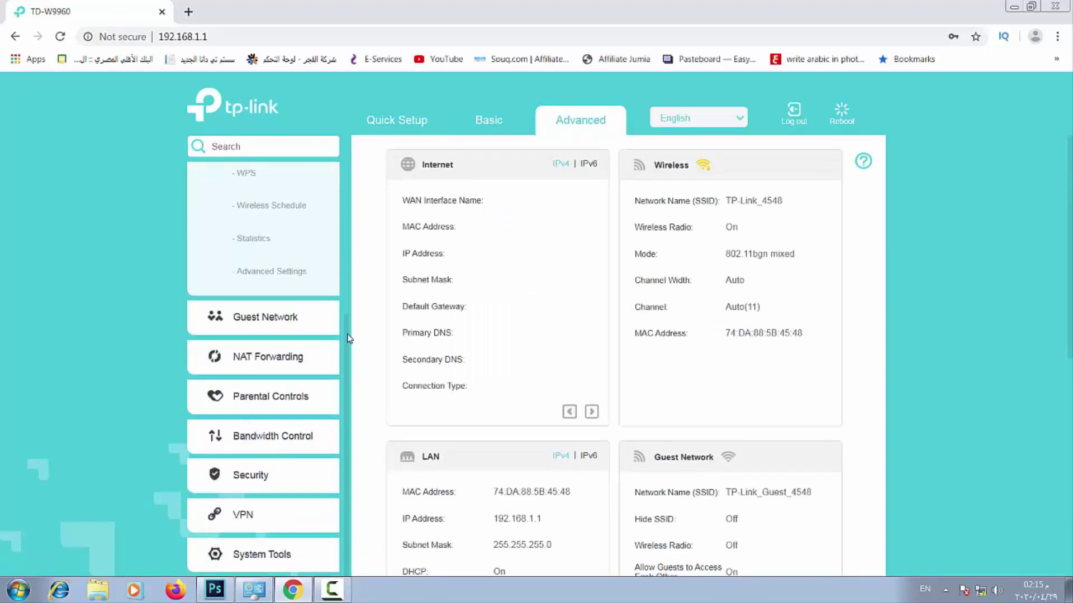
{"action": "left_click", "coordinate": [260, 476]}
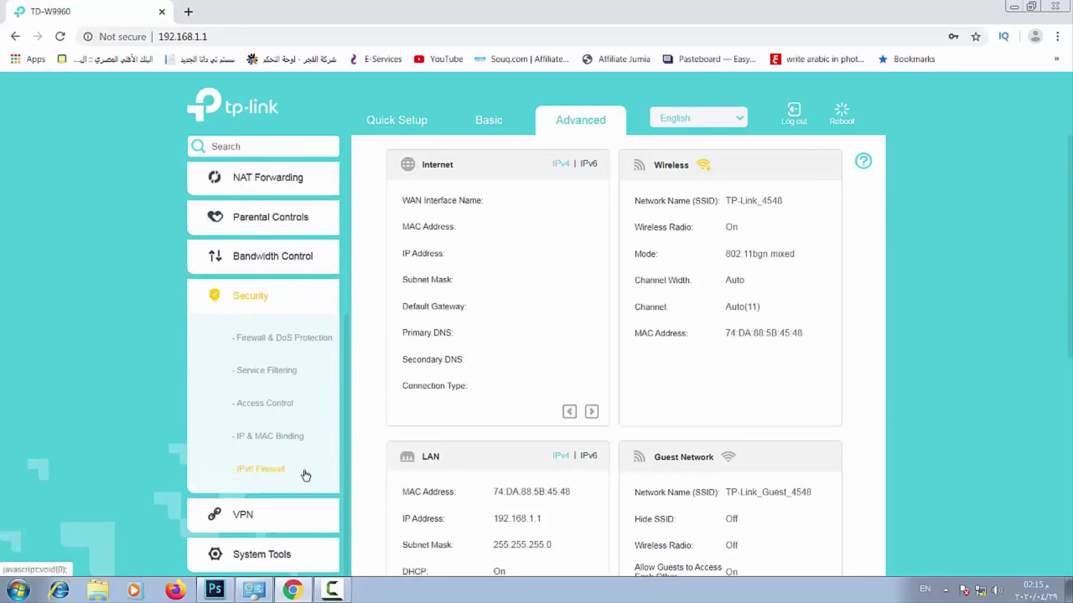
{"action": "left_click", "coordinate": [265, 404]}
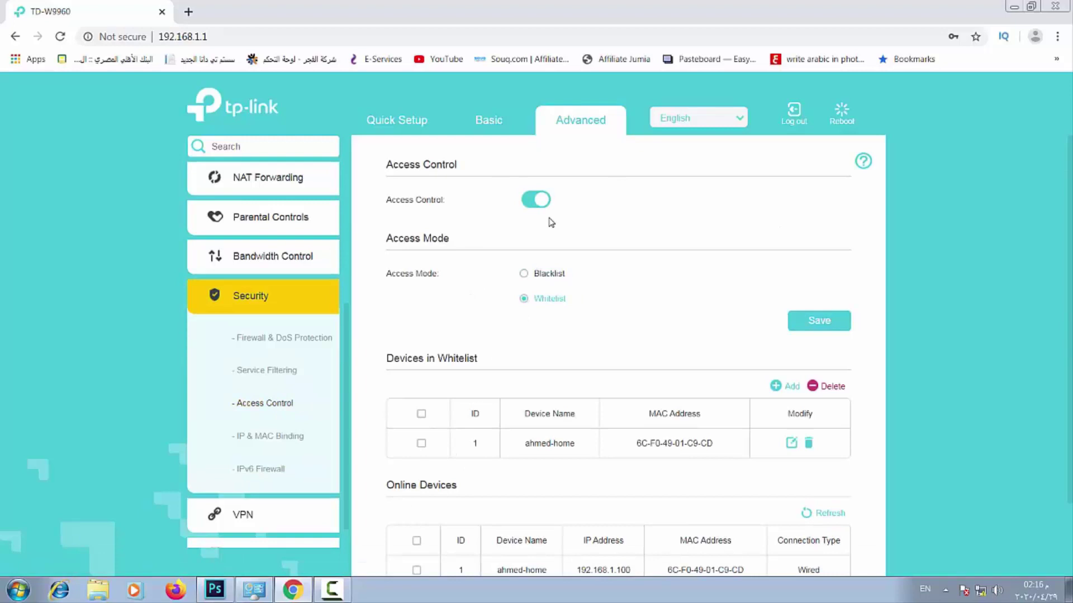
Step: Turn Access Control off and back on
{"action": "left_click", "coordinate": [532, 201]}
{"action": "left_click_drag", "start_coordinate": [389, 206], "coordinate": [454, 204]}
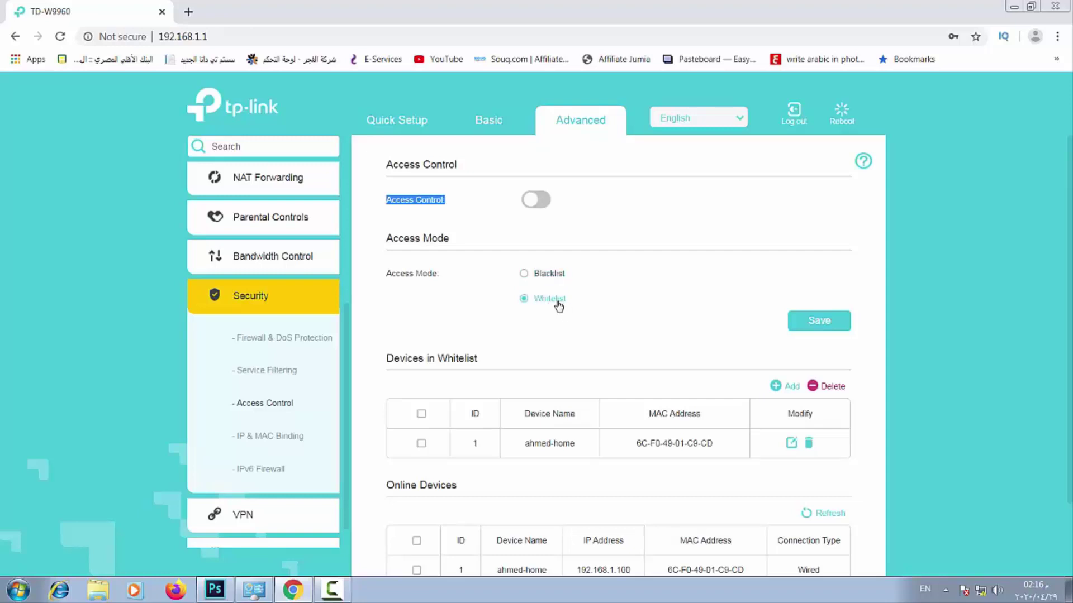
{"action": "left_click", "coordinate": [536, 202]}
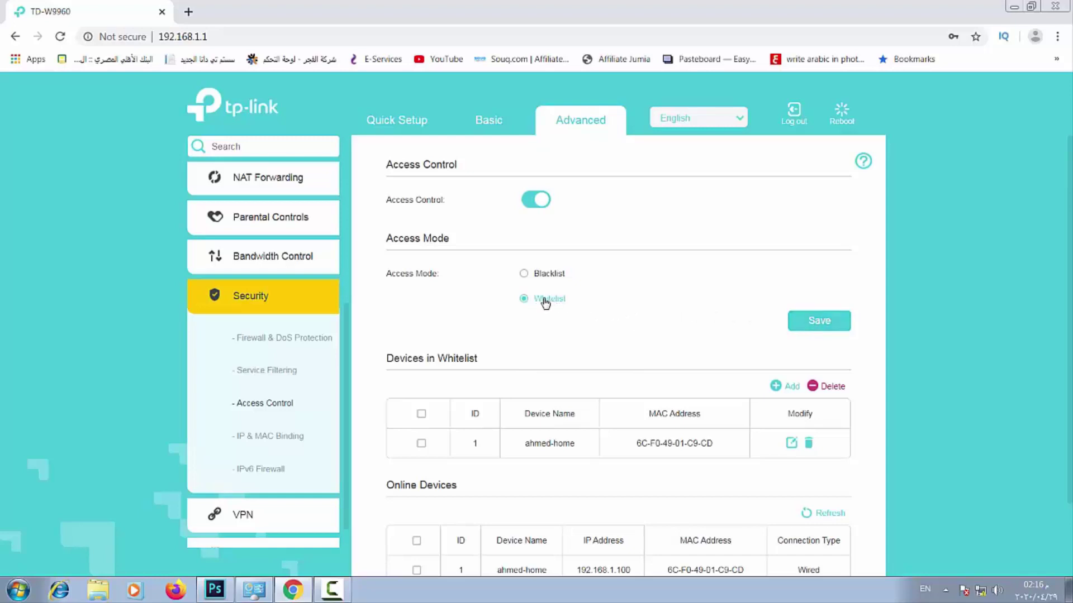
Step: Scan for connected devices, add Galaxy-A50 to the whitelist, and save the entry
{"action": "left_click", "coordinate": [776, 389]}
{"action": "left_click", "coordinate": [712, 476]}
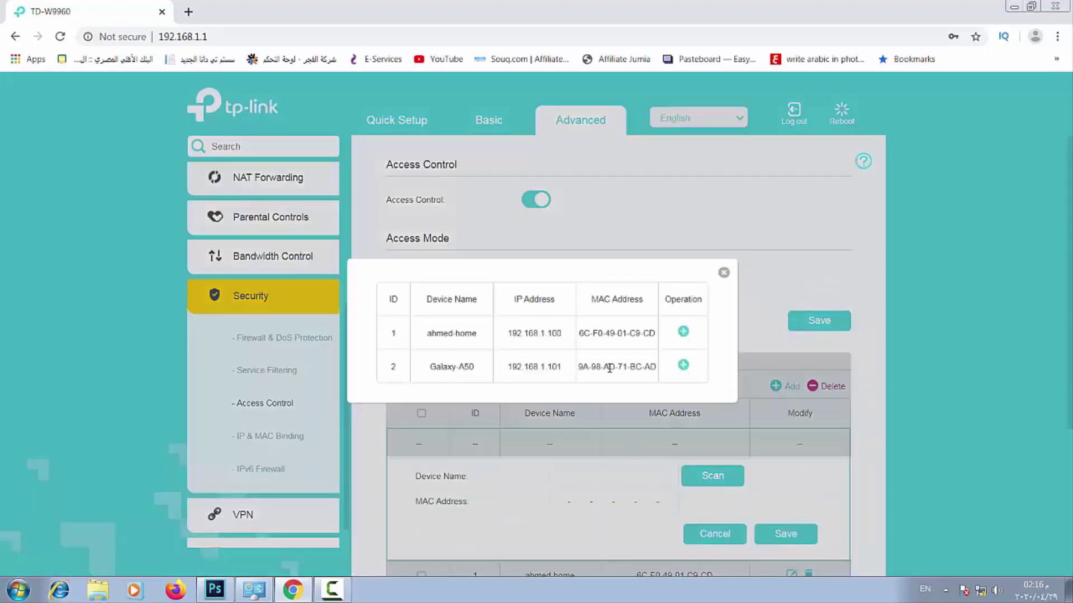
{"action": "left_click", "coordinate": [682, 365]}
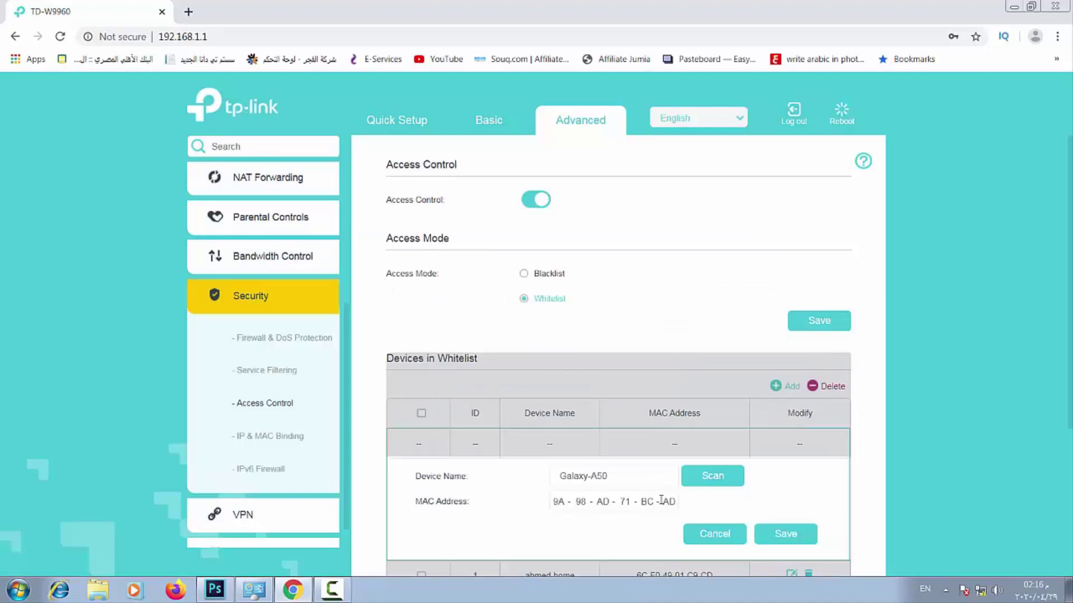
{"action": "left_click", "coordinate": [785, 534]}
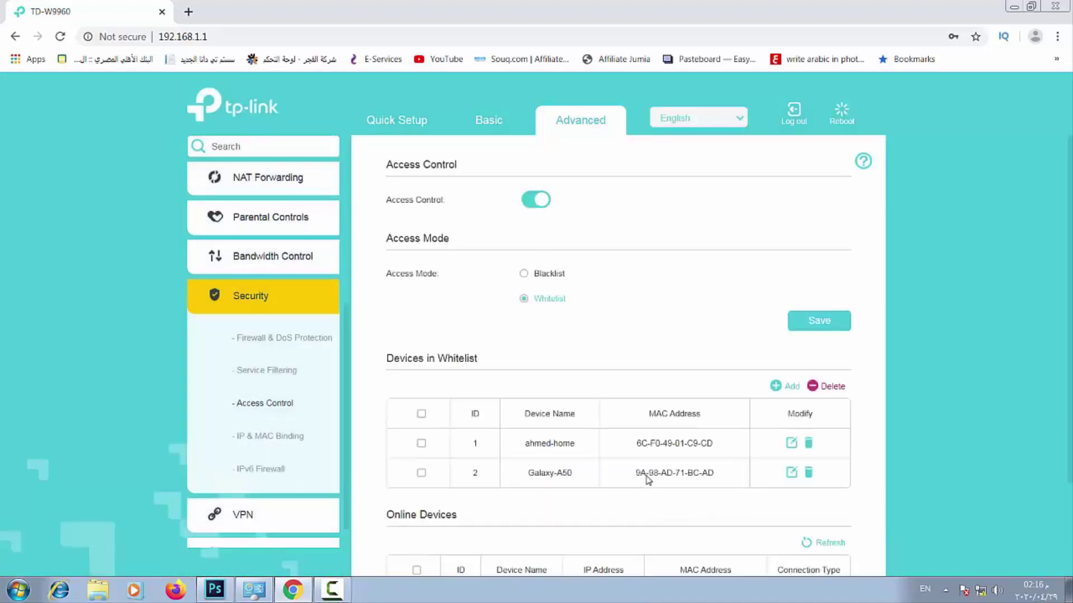
{"action": "left_click_drag", "start_coordinate": [670, 434], "coordinate": [721, 486]}
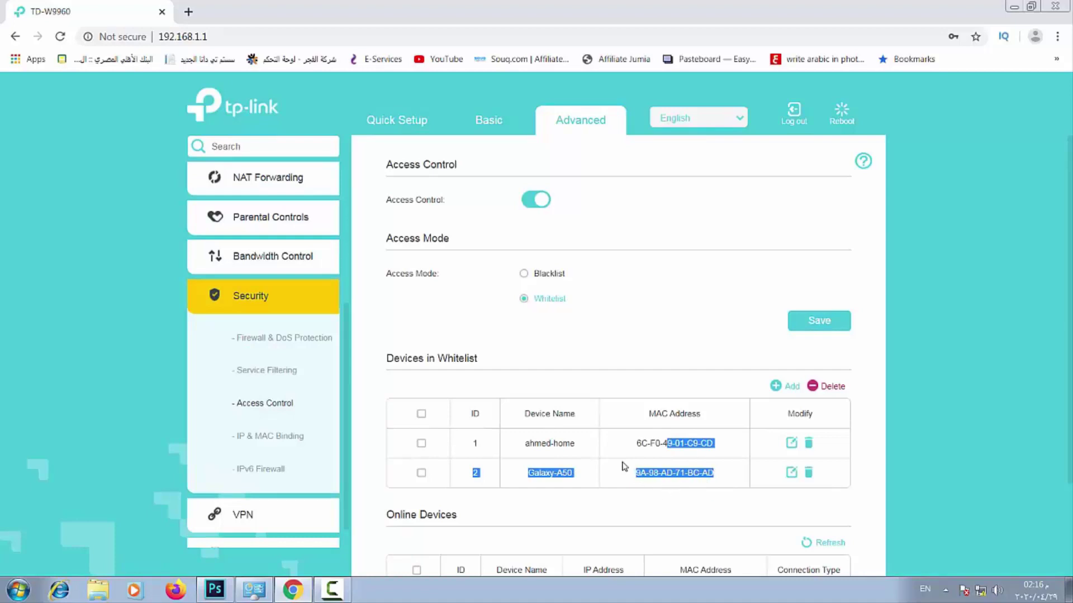
{"action": "triple_click", "coordinate": [617, 445]}
{"action": "left_click", "coordinate": [663, 474]}
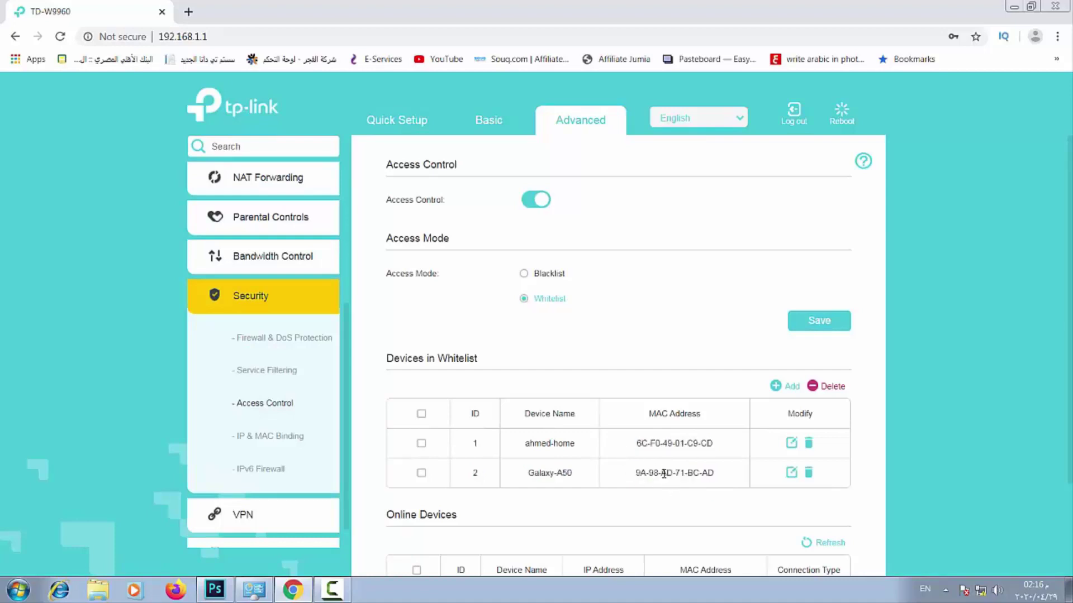
{"action": "triple_click", "coordinate": [664, 474]}
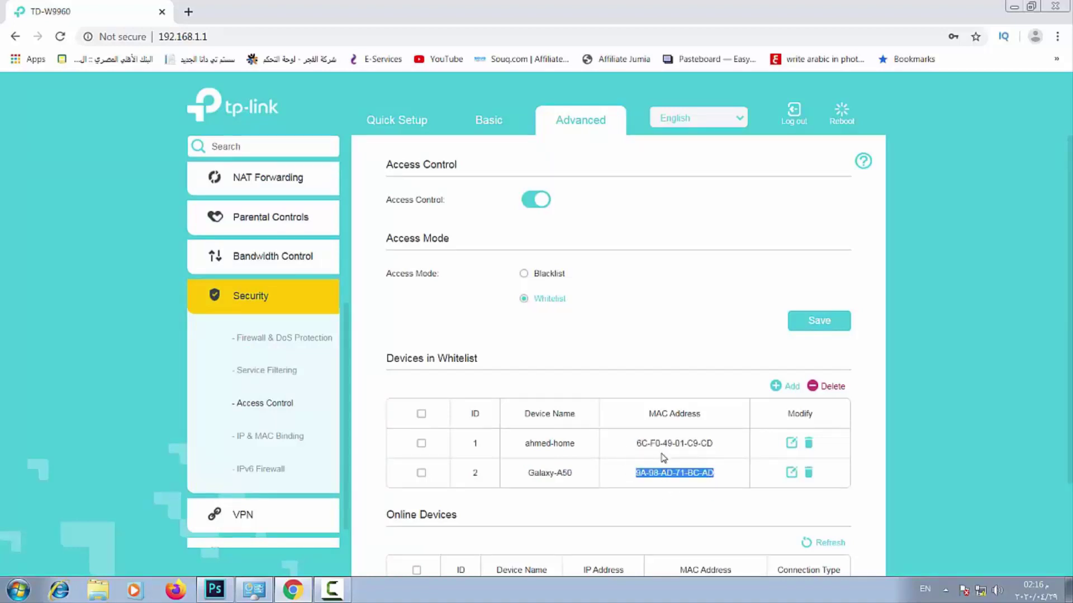